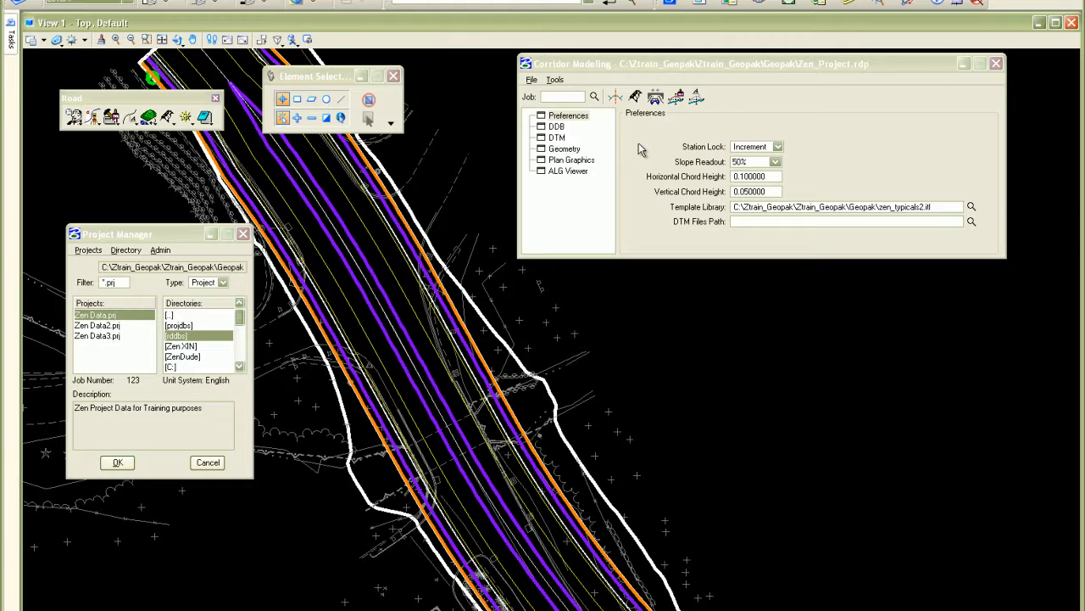
- Create a new template named Project_To_Design in the Rural Road Sections folder of the template library
left_click(626, 66)
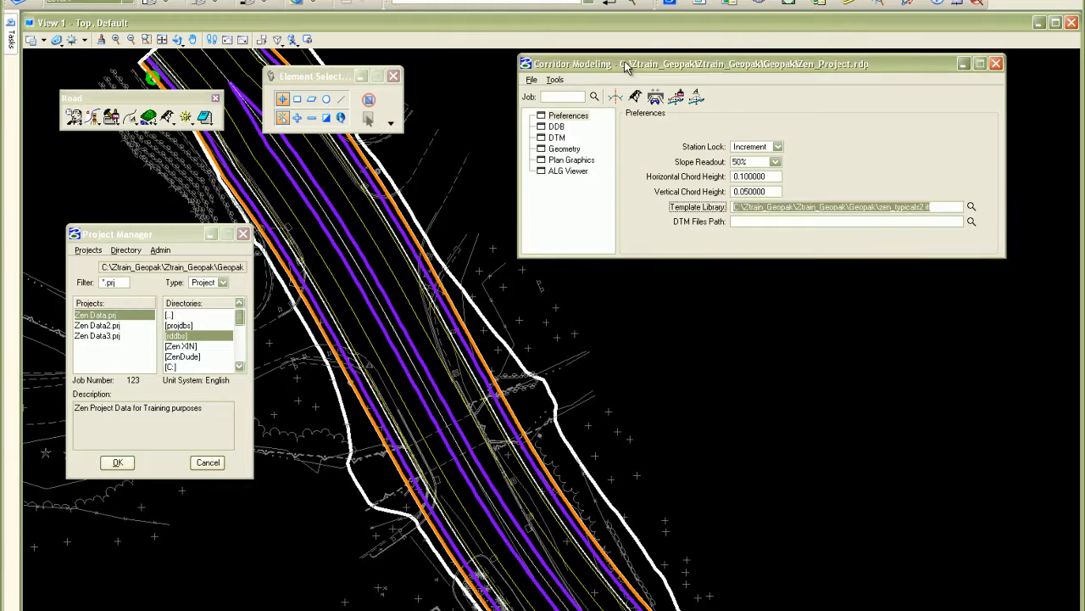
left_click(615, 97)
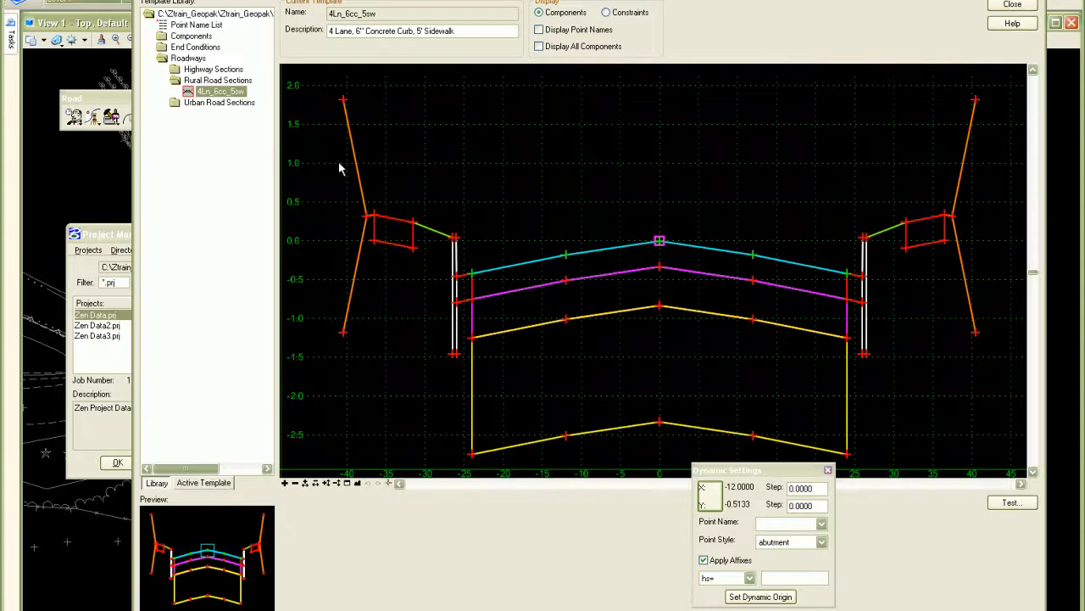
left_click(208, 81)
right_click(210, 80)
mouse_move(245, 88)
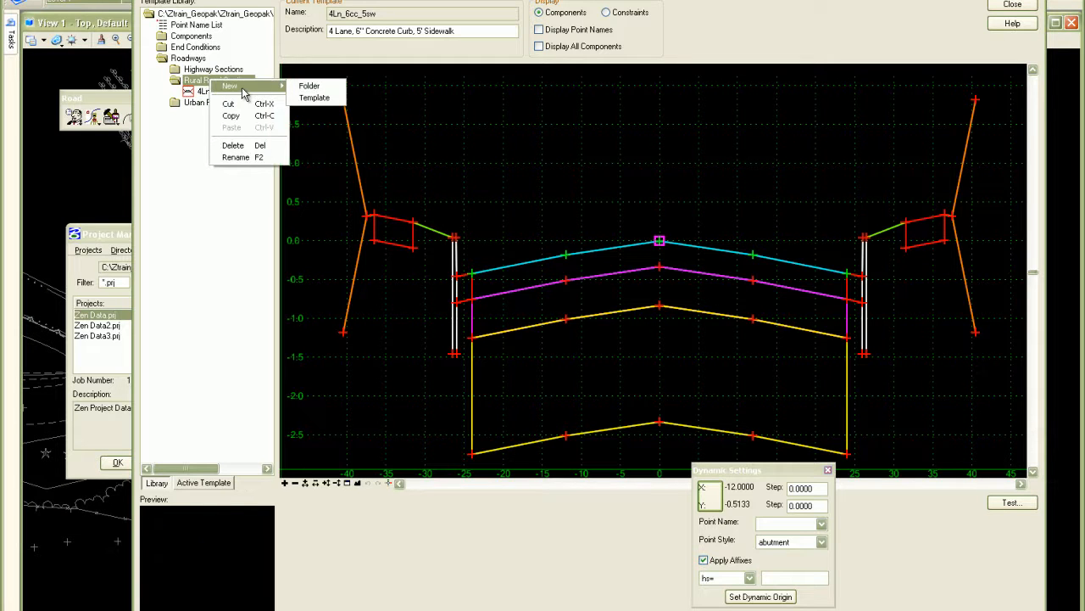
left_click(313, 97)
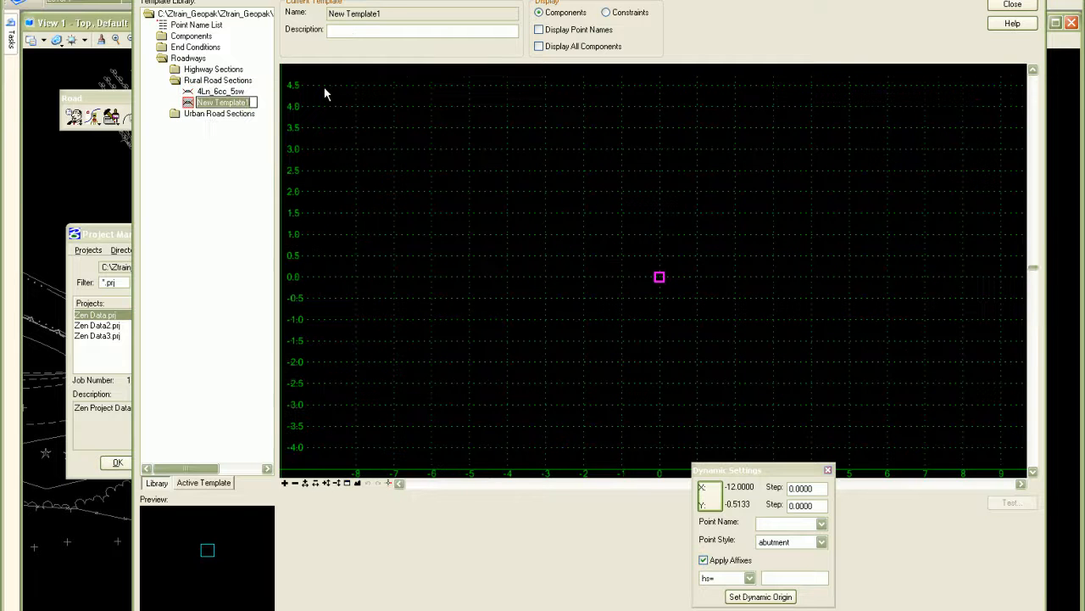
type("Pr")
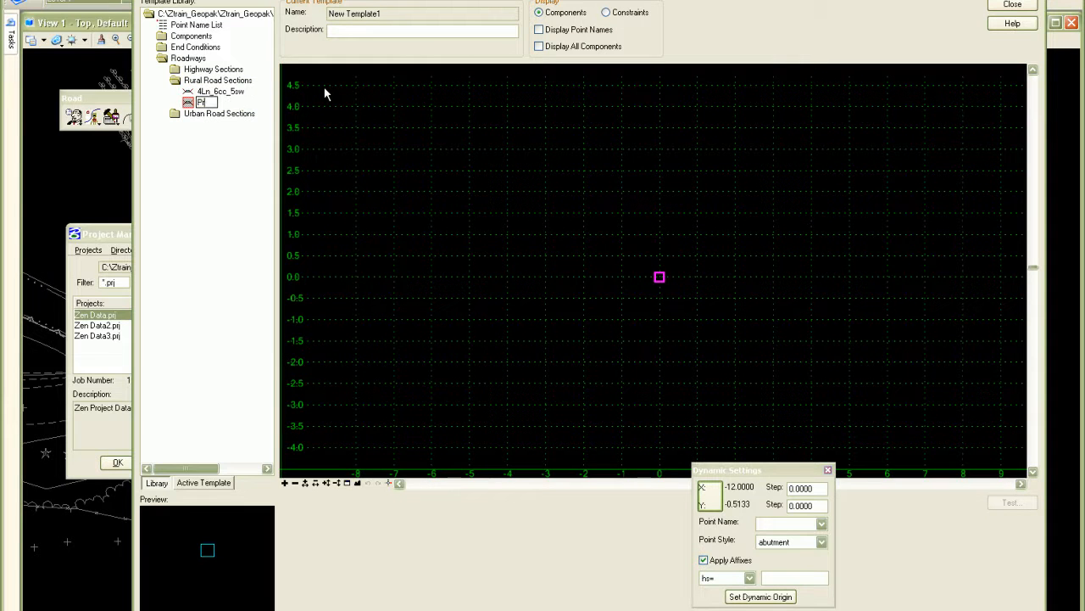
type("oject_To_Design")
left_click(209, 105)
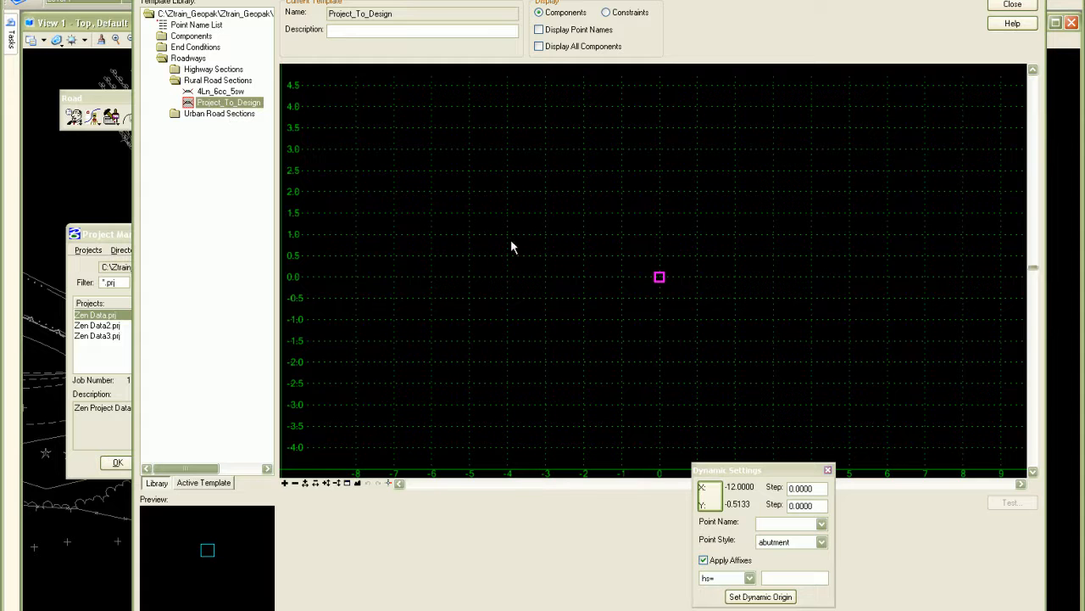
- Set both the X and Y step values in the dynamic settings to 1.0000
left_click(819, 488)
type("1")
left_click_drag(820, 507, 778, 504)
type("1")
left_click(813, 488)
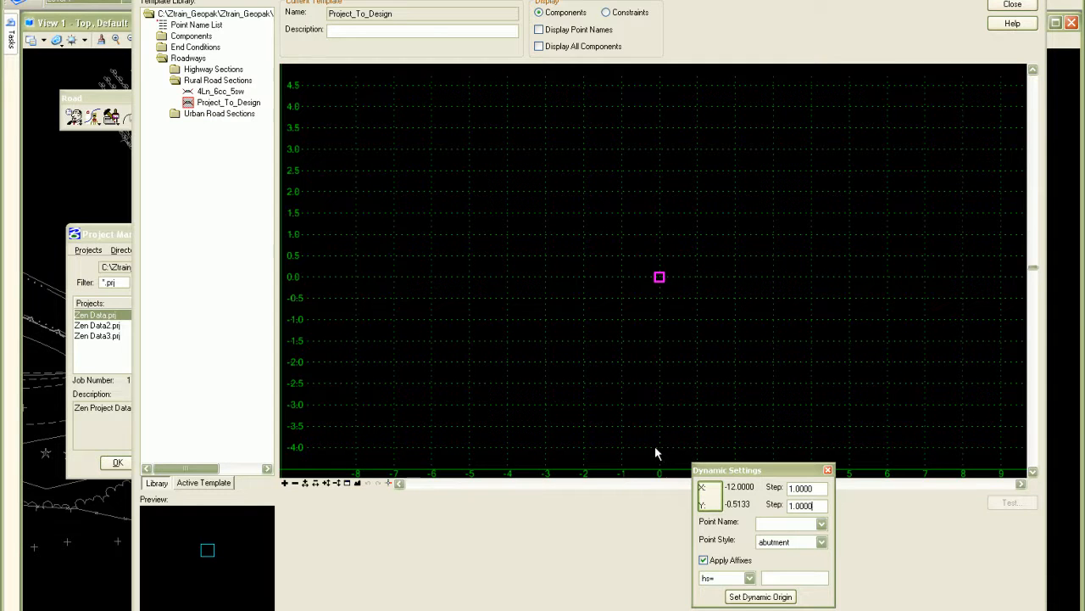
- Place the Asphalt4_Lane12_1 component from the Asphalt components folder at the template origin
double_click(188, 37)
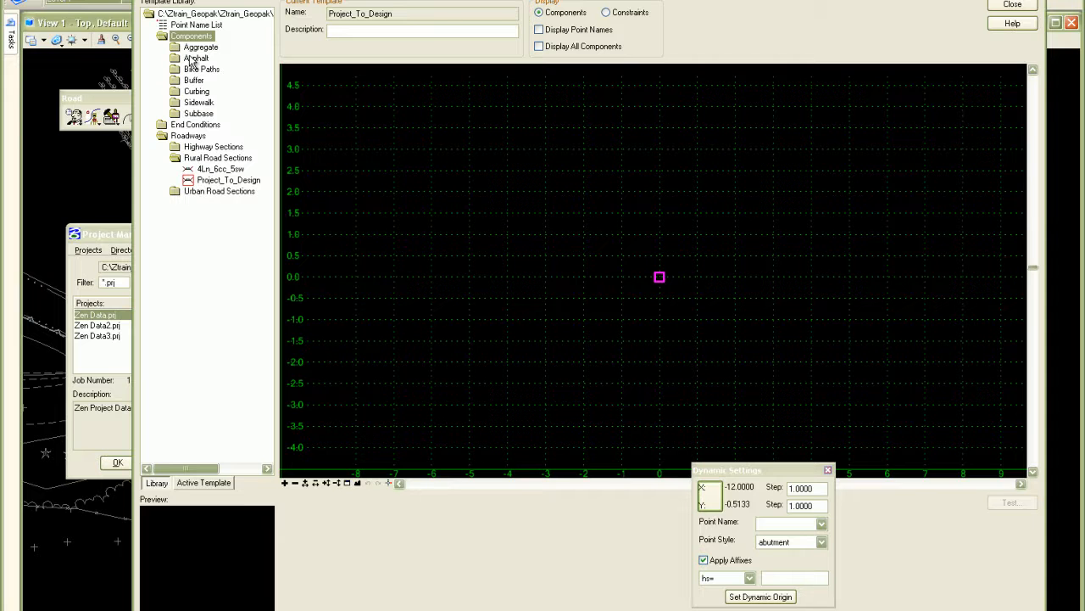
double_click(194, 58)
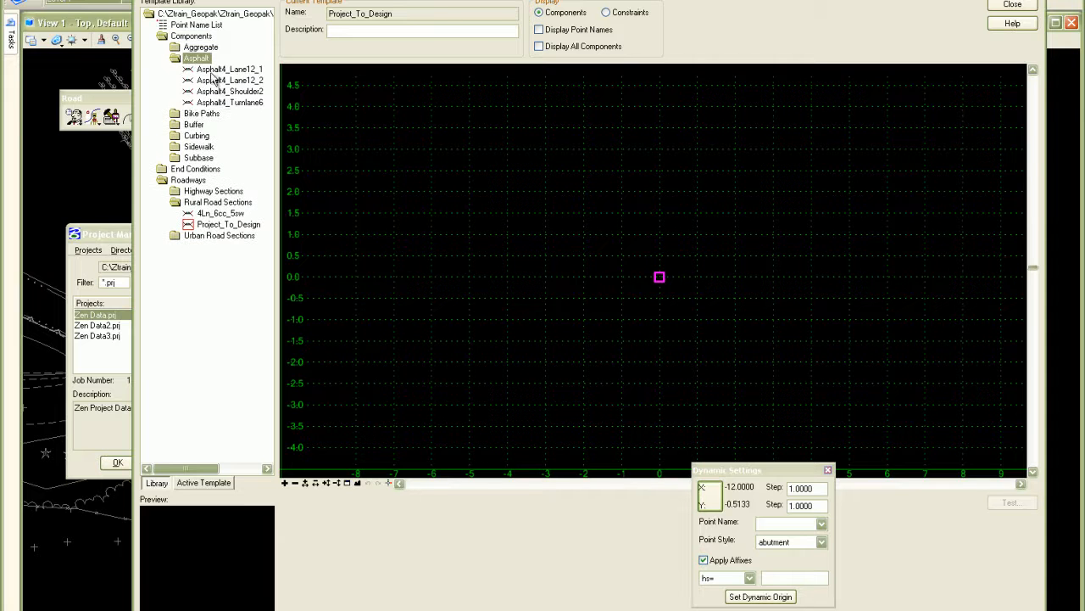
left_click(217, 68)
left_click_drag(153, 520, 662, 285)
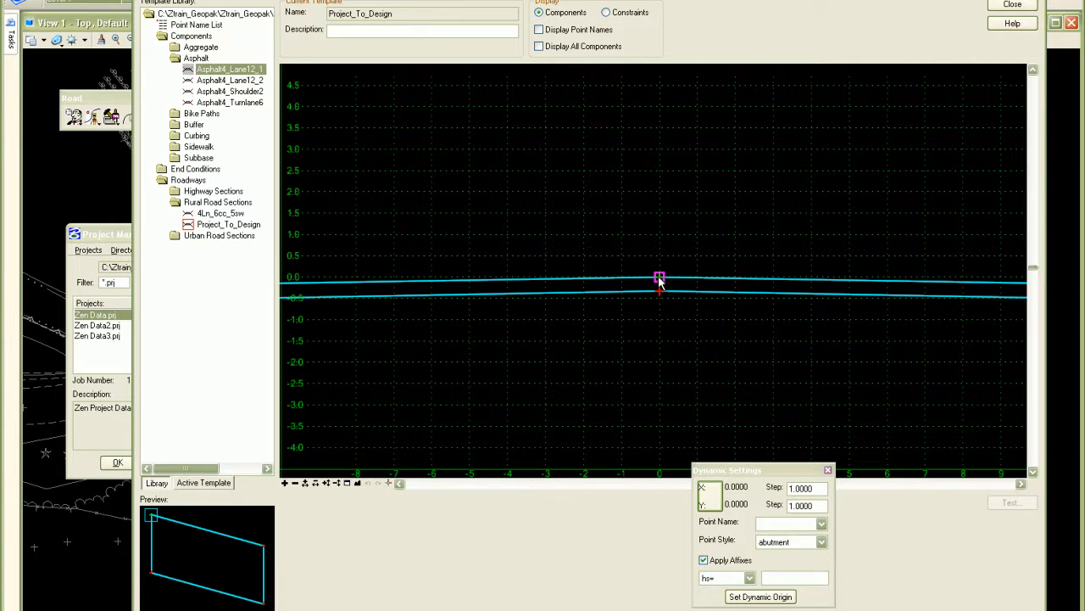
- Merge the two mirrored asphalt lane components along their shared centerline edge
left_click(357, 483)
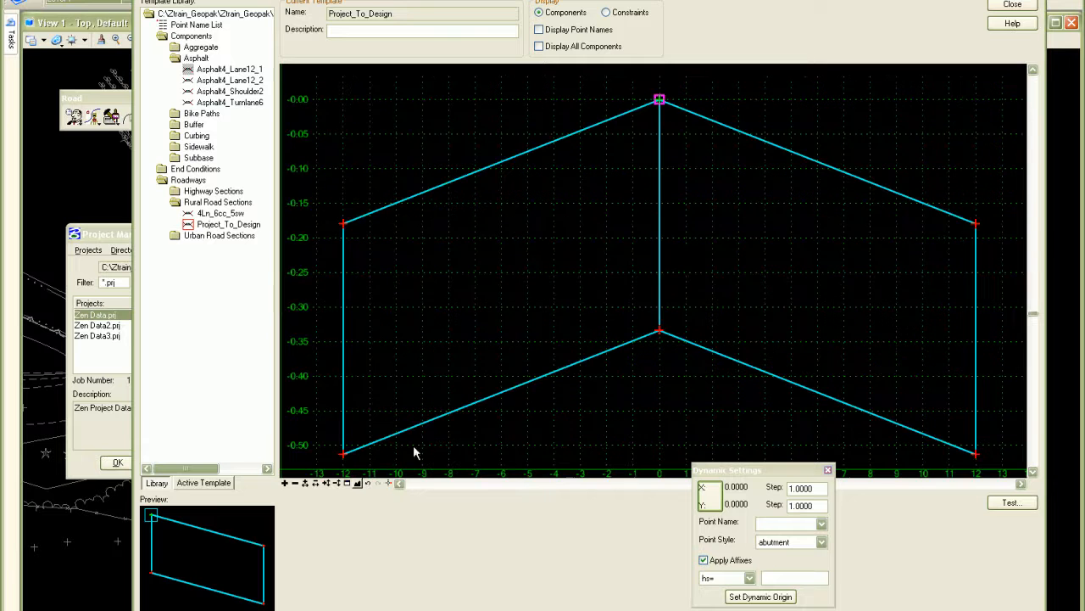
right_click(662, 254)
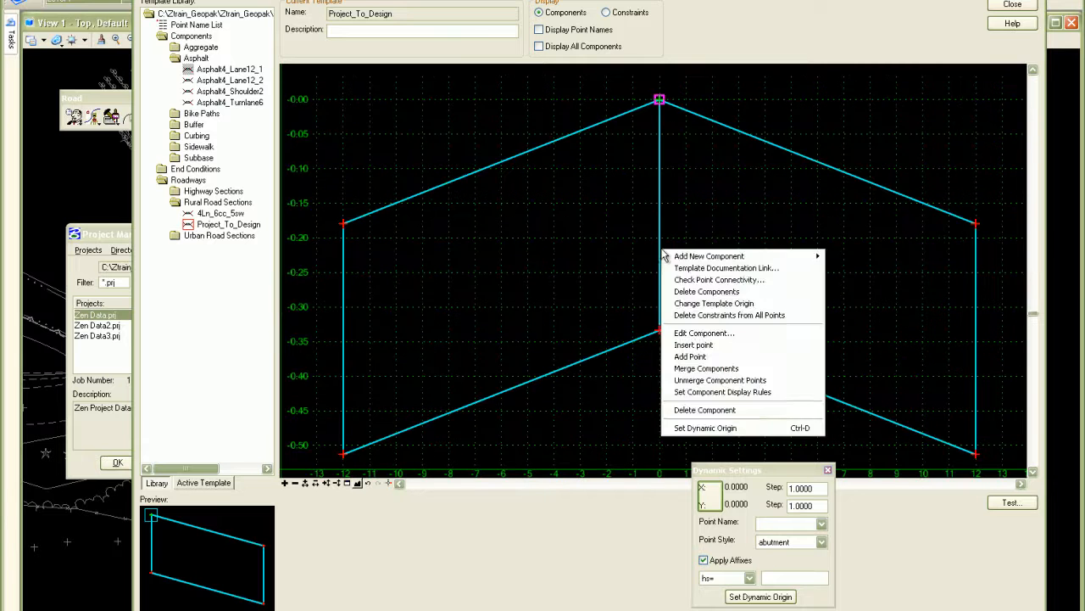
left_click(711, 369)
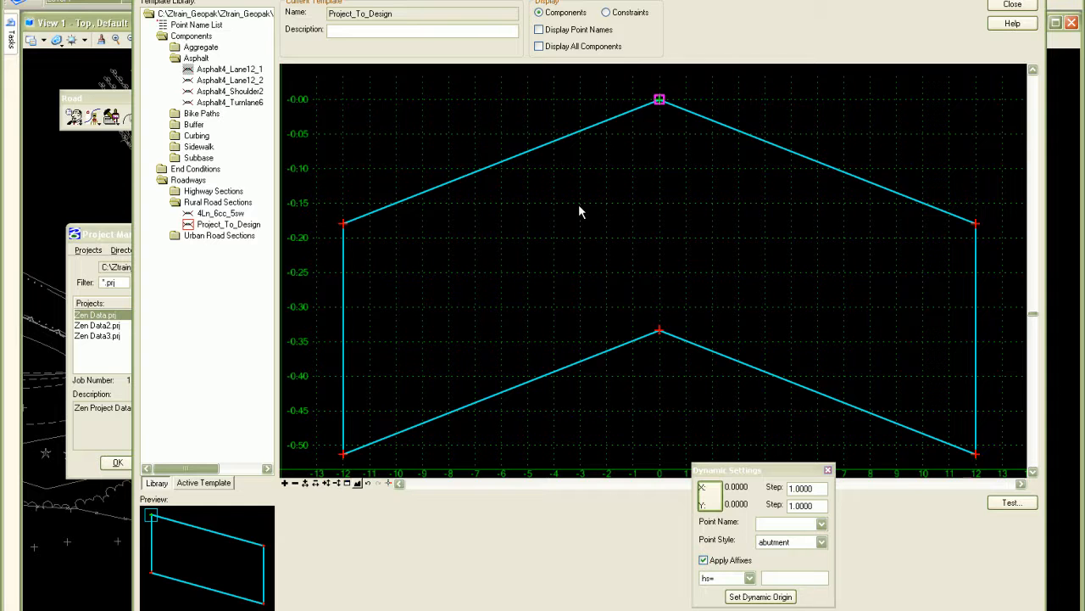
- Attach the Buffer Zone1 component from the Buffer folder to the upper outer corner of the right asphalt lane
scroll(592, 208, "down", 3)
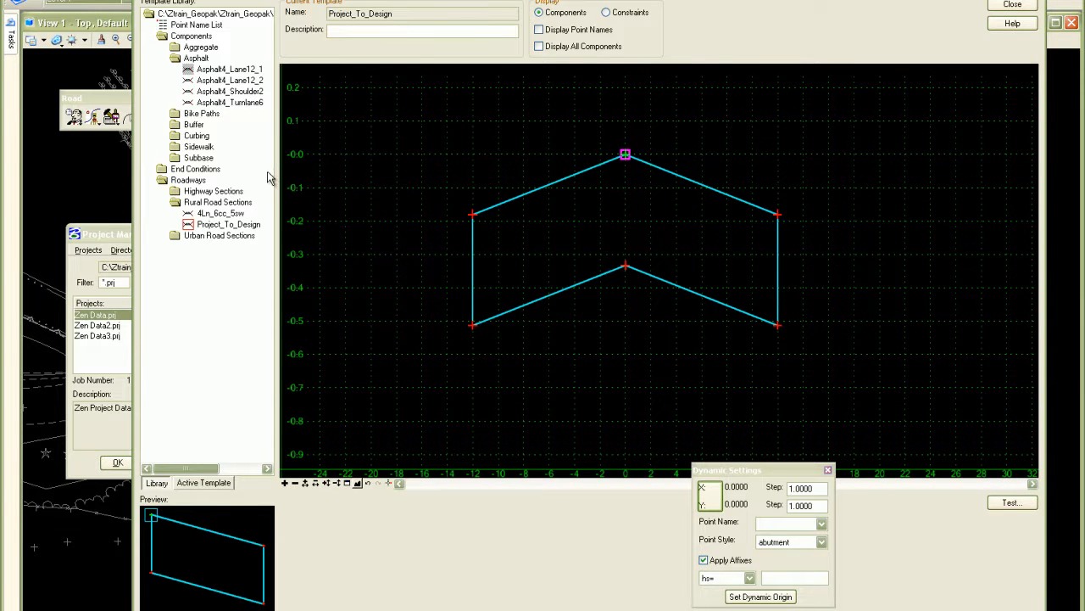
double_click(194, 125)
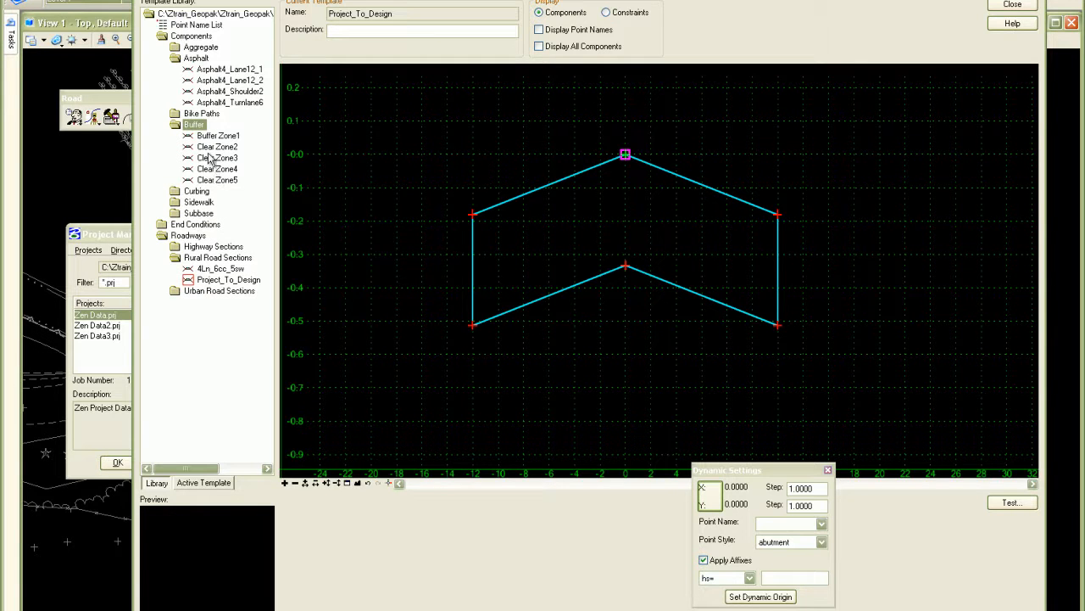
left_click(212, 138)
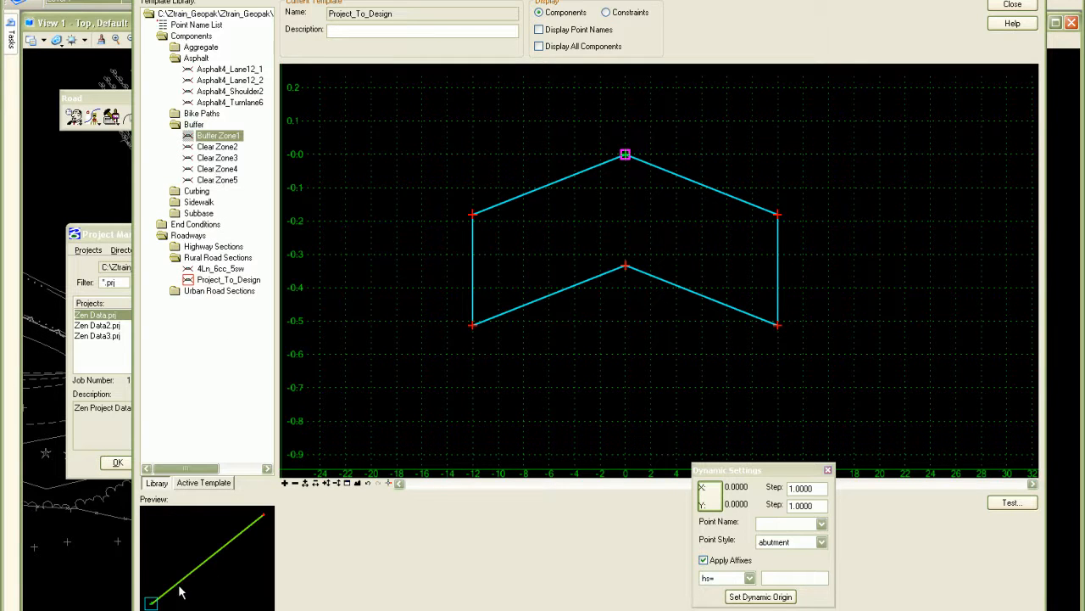
left_click_drag(153, 602, 780, 213)
- Set both the X and Y step values in the dynamic settings to 0.0000
left_click_drag(821, 490, 699, 504)
type("0.0000")
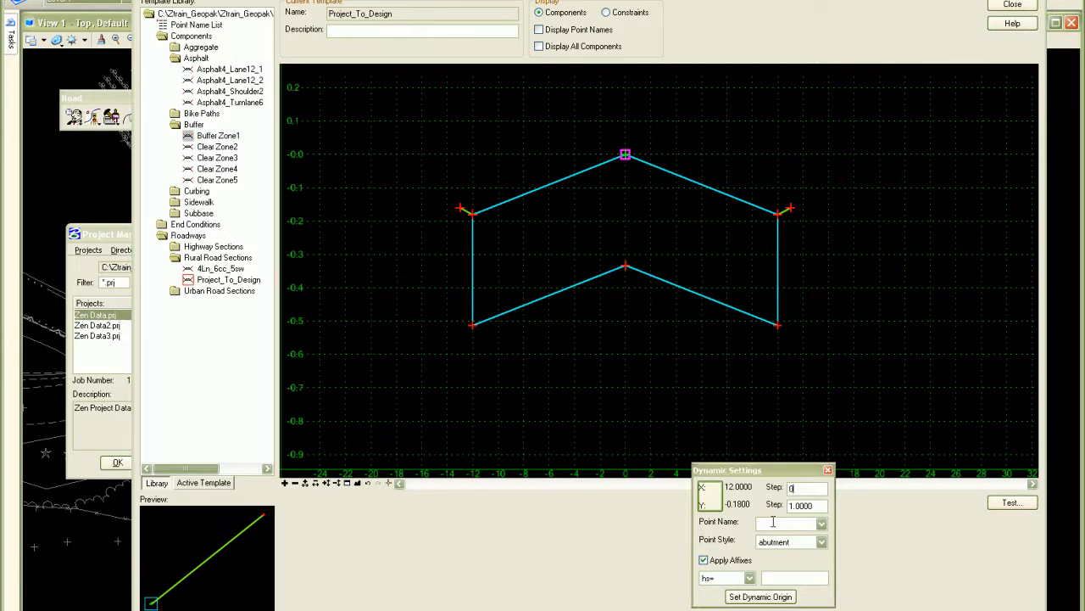
key("Tab")
type("0.0000")
- Attach the 2:1 Cut Slope and 2:1 Fill Slope end conditions to the outer point of the right buffer zone
double_click(190, 224)
left_click(196, 236)
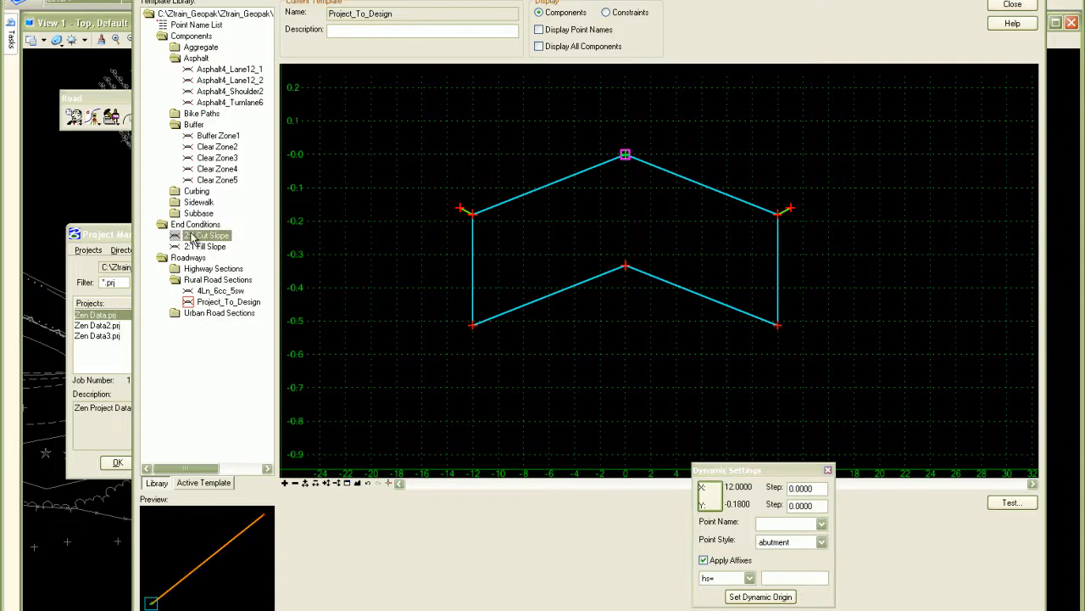
left_click_drag(151, 601, 790, 208)
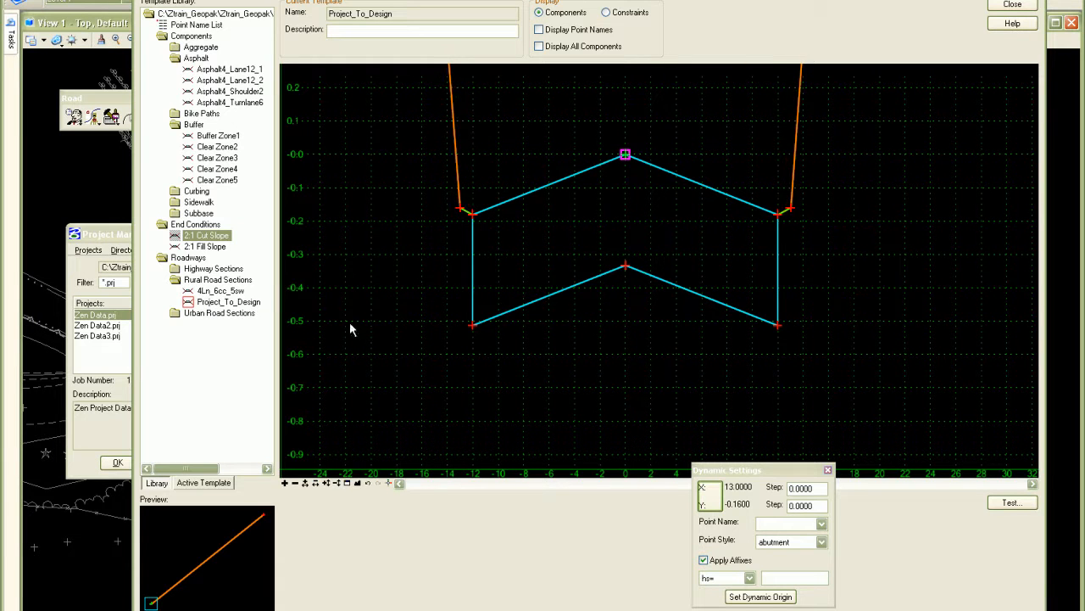
left_click(205, 246)
left_click_drag(157, 519, 791, 210)
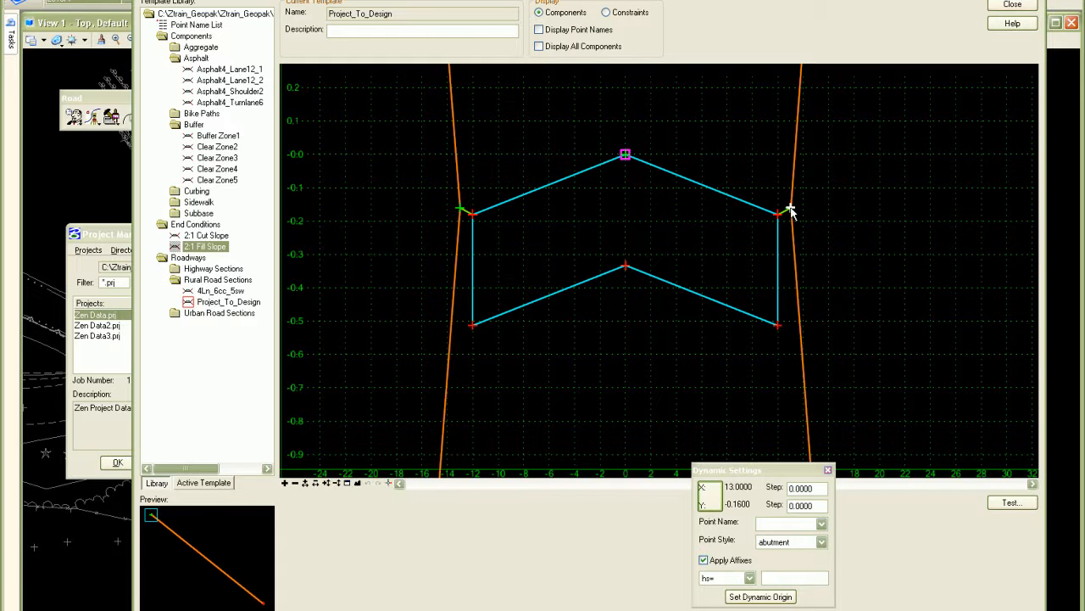
- Display the template's constraints to examine how the left lane's lower corner point is tied, and return to the component display
left_click(360, 482)
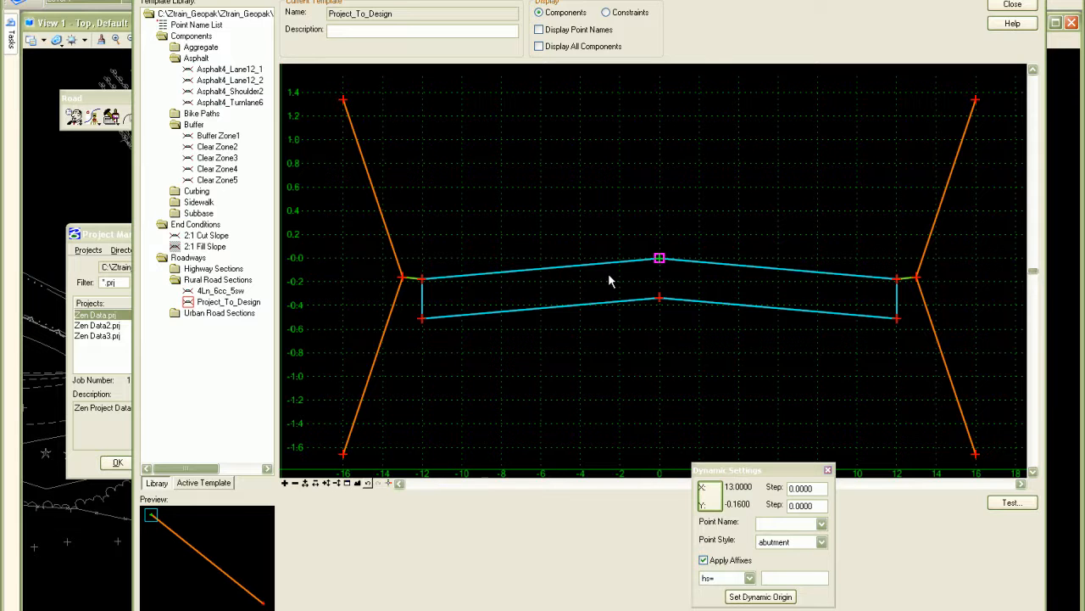
mouse_move(479, 318)
left_click(611, 14)
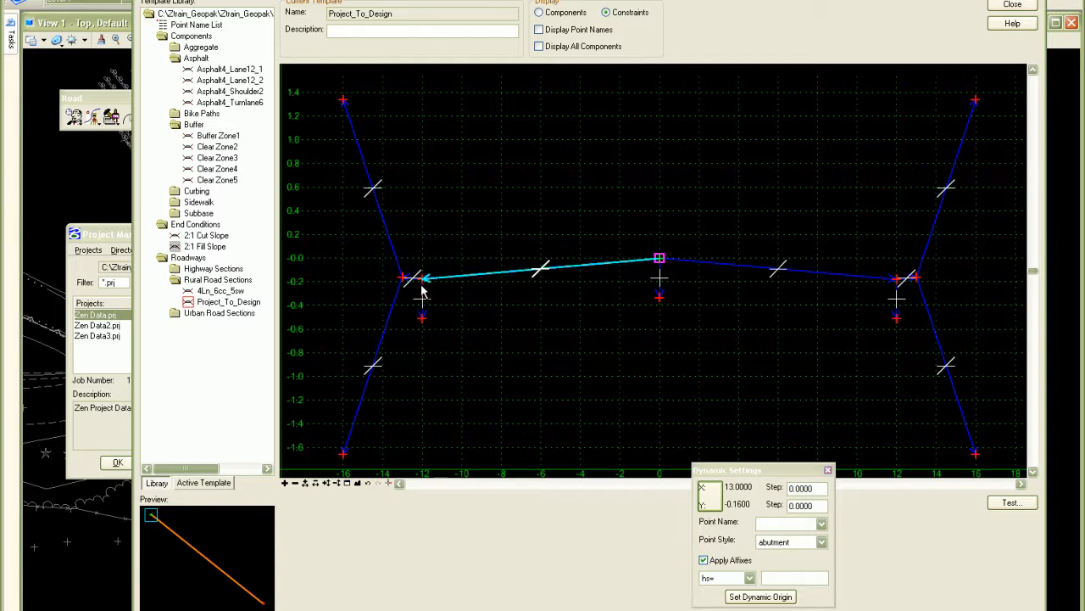
mouse_move(422, 315)
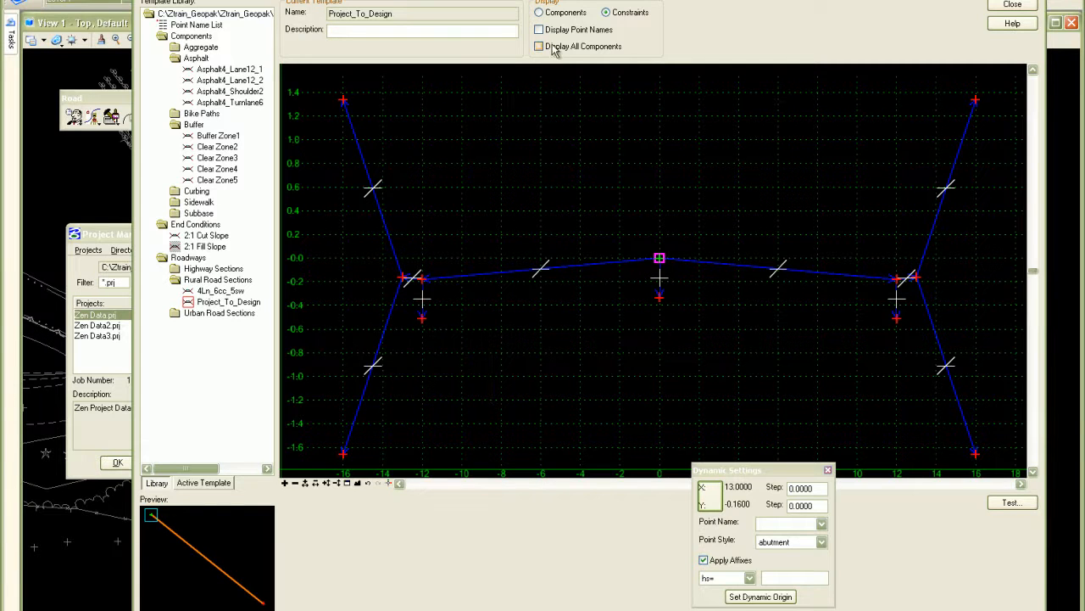
left_click(539, 12)
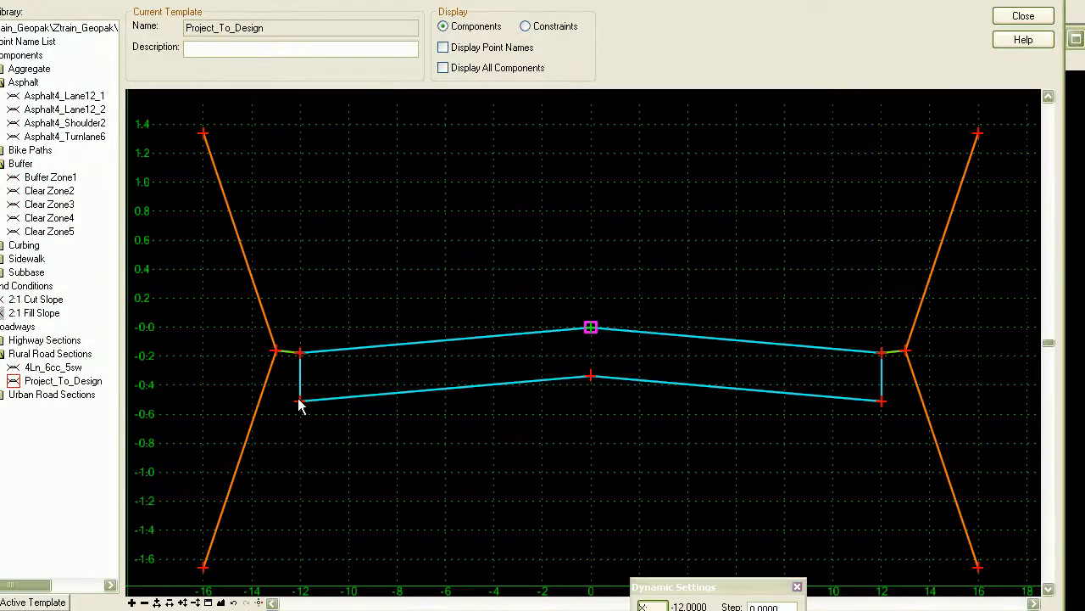
- Change Constraint 1 of the Lane1_sub_lt point to Slope with CenterSub as its parent
double_click(301, 402)
left_click_drag(341, 87, 870, 111)
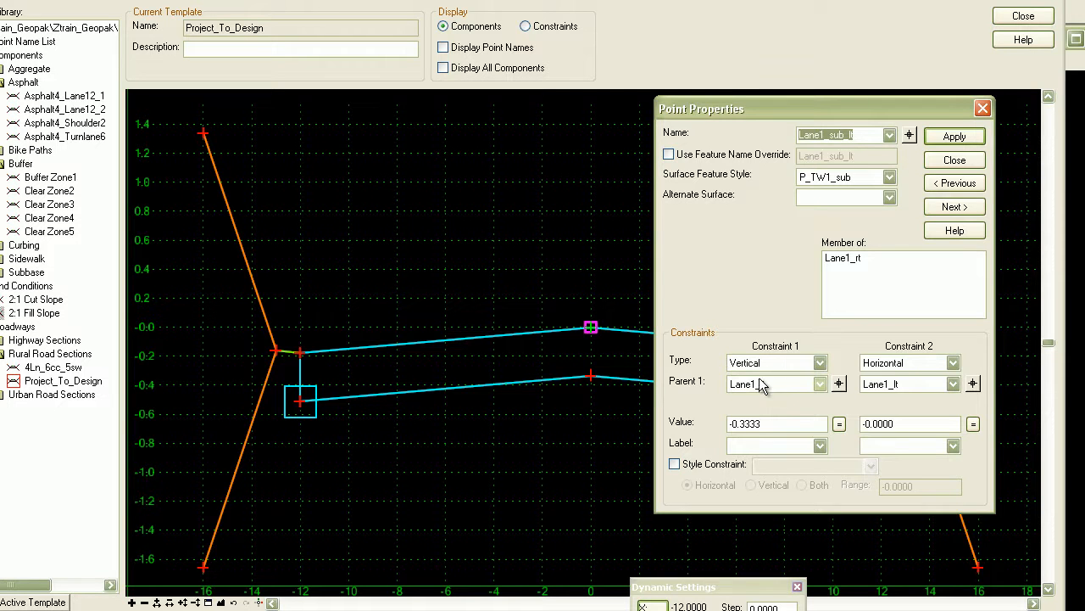
left_click(820, 363)
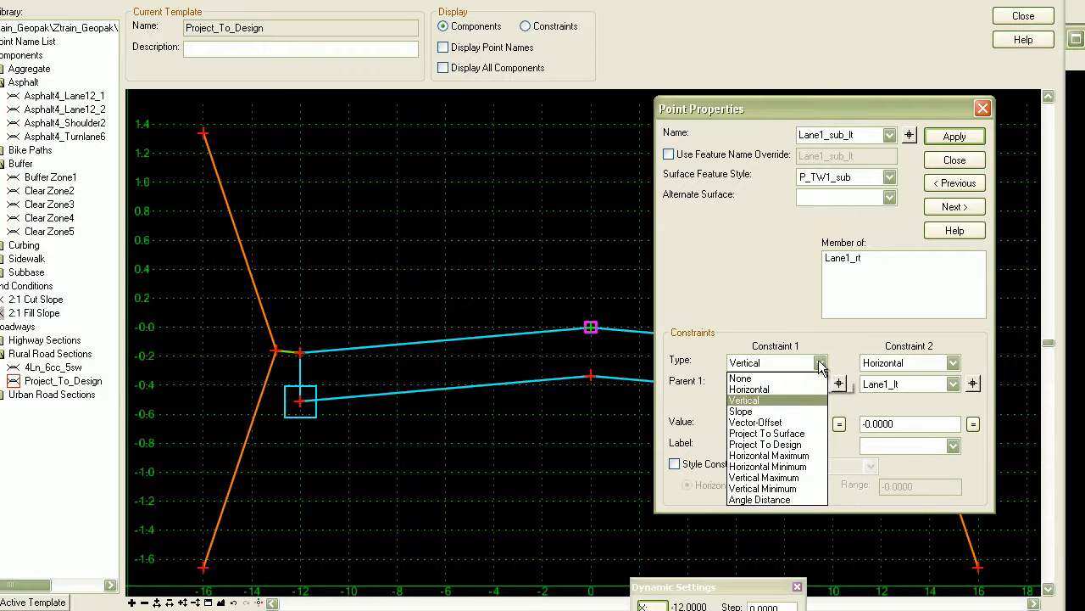
left_click(785, 411)
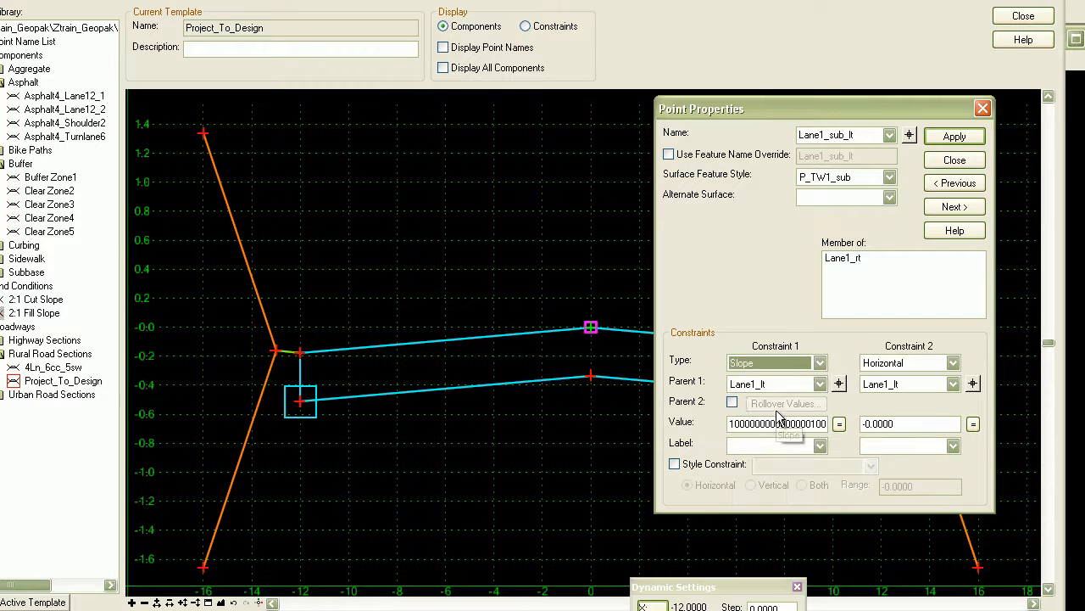
left_click(839, 383)
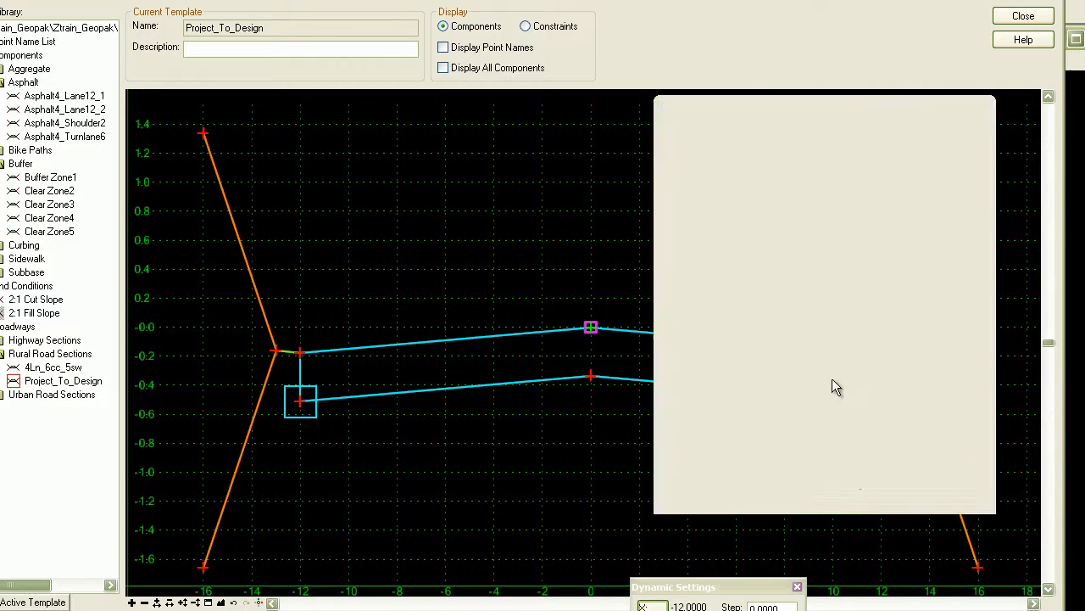
left_click(591, 377)
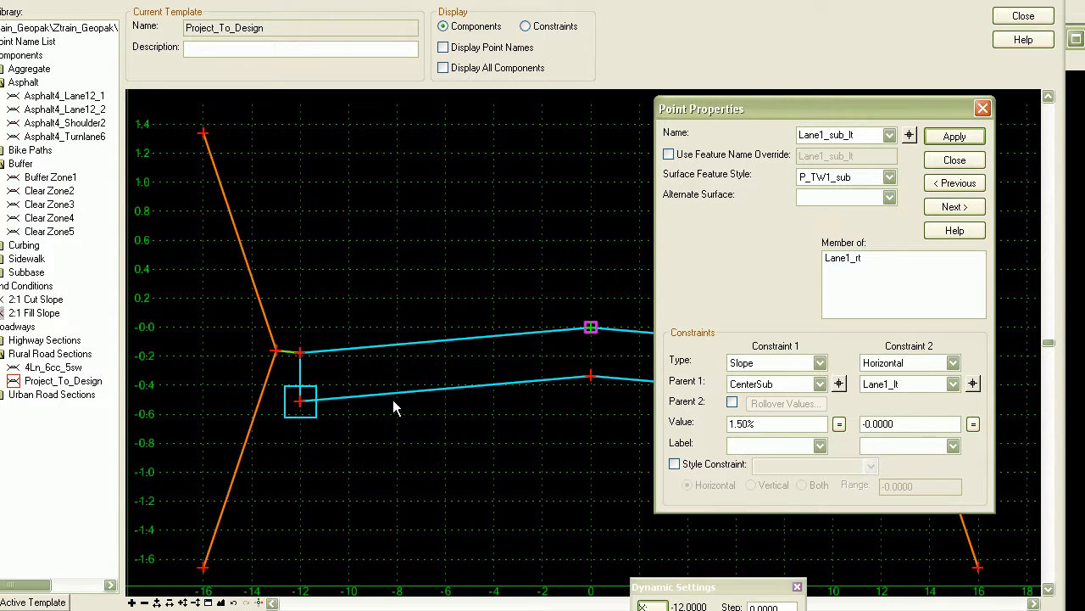
- Set Constraint 2 of the Lane1_sub_lt point to Project To Design with a value of -200 and apply it
left_click(953, 363)
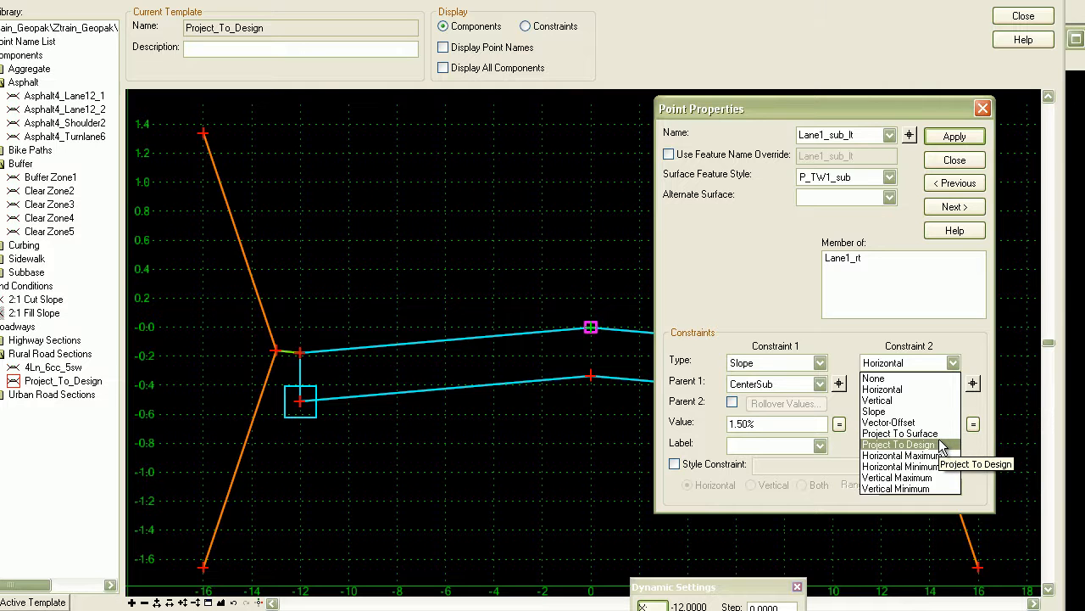
left_click(941, 445)
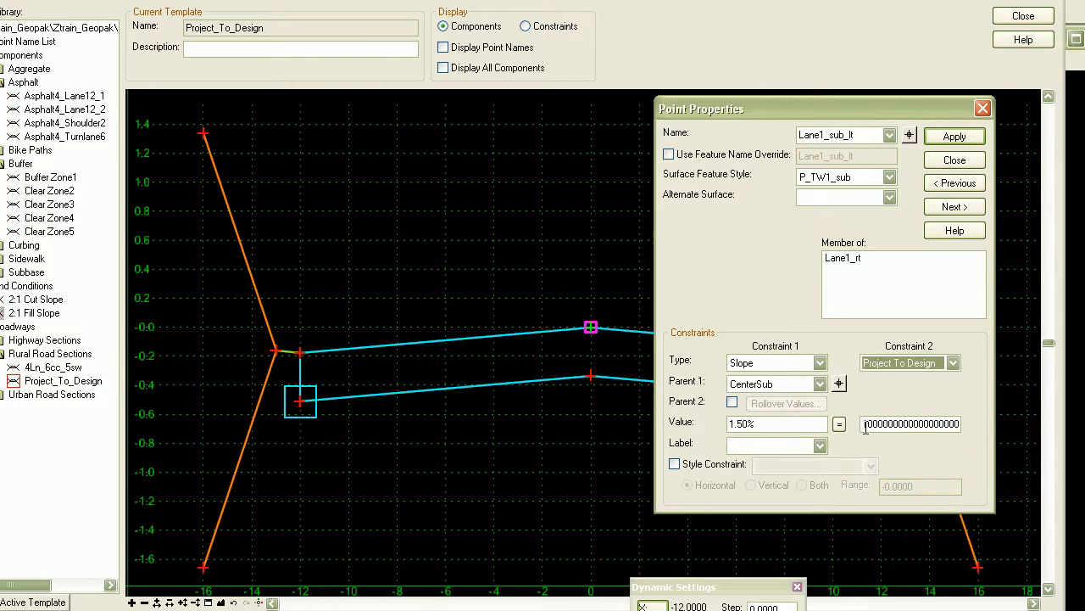
left_click_drag(864, 423, 974, 423)
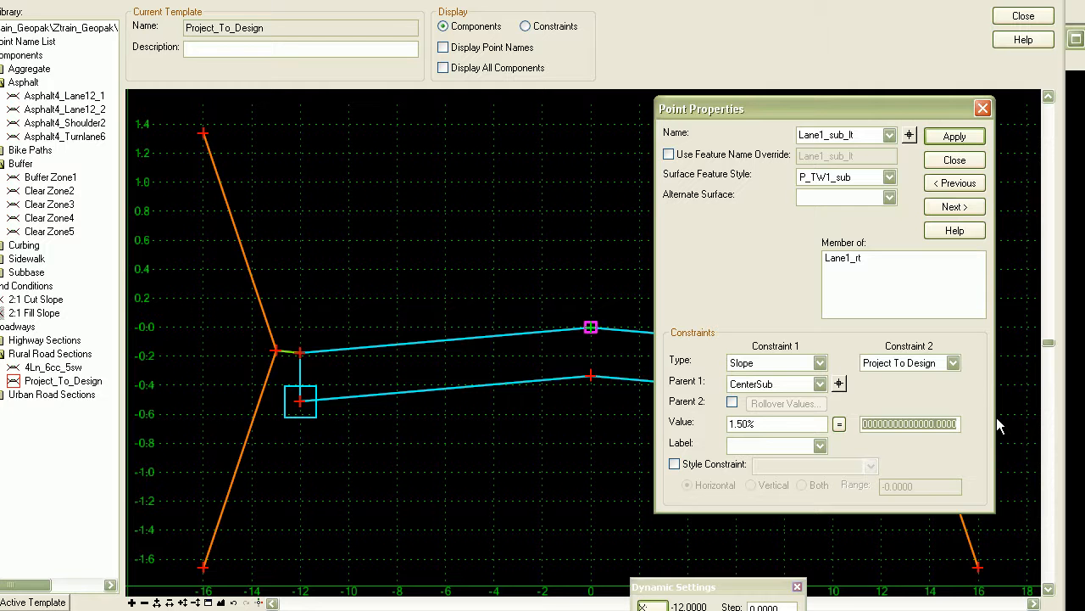
type("-200")
left_click(940, 141)
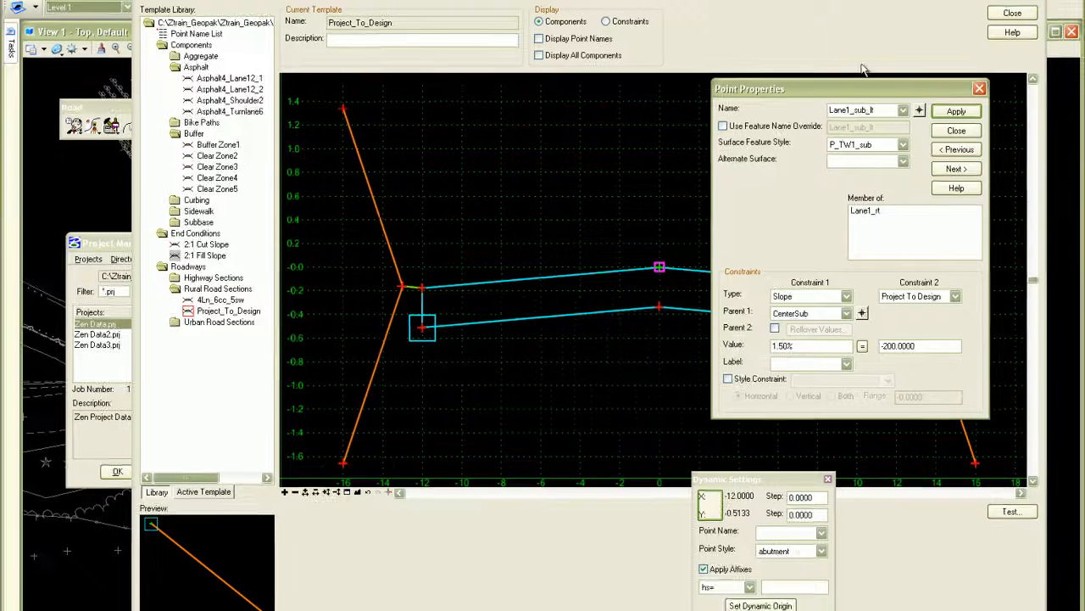
left_click_drag(853, 86, 434, 82)
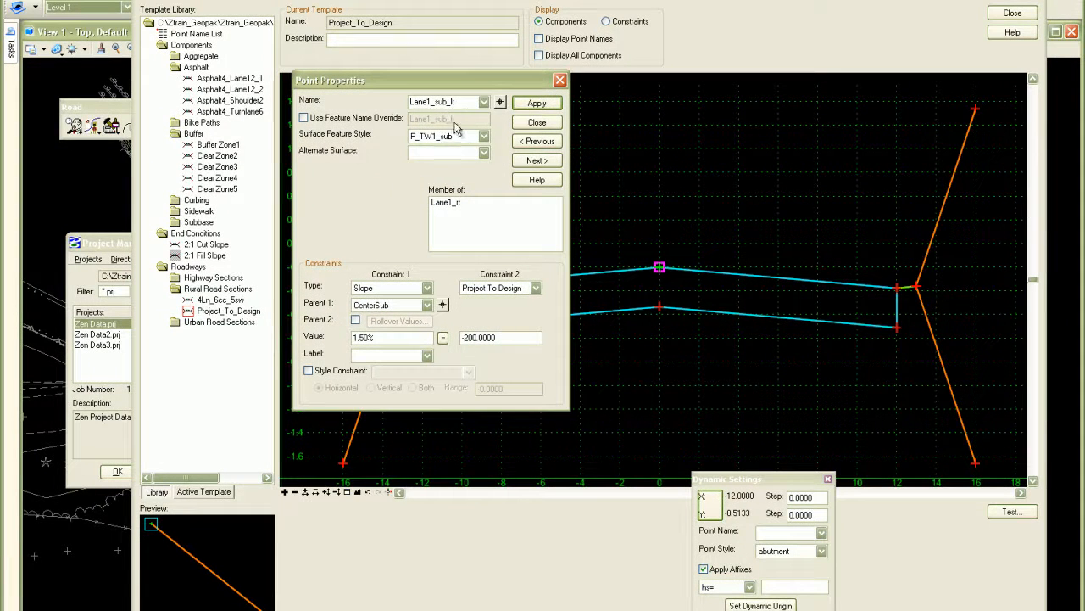
- Change Constraint 1 of the Lane1_sub_rt point to Slope with CenterSub as its parent
left_click(500, 102)
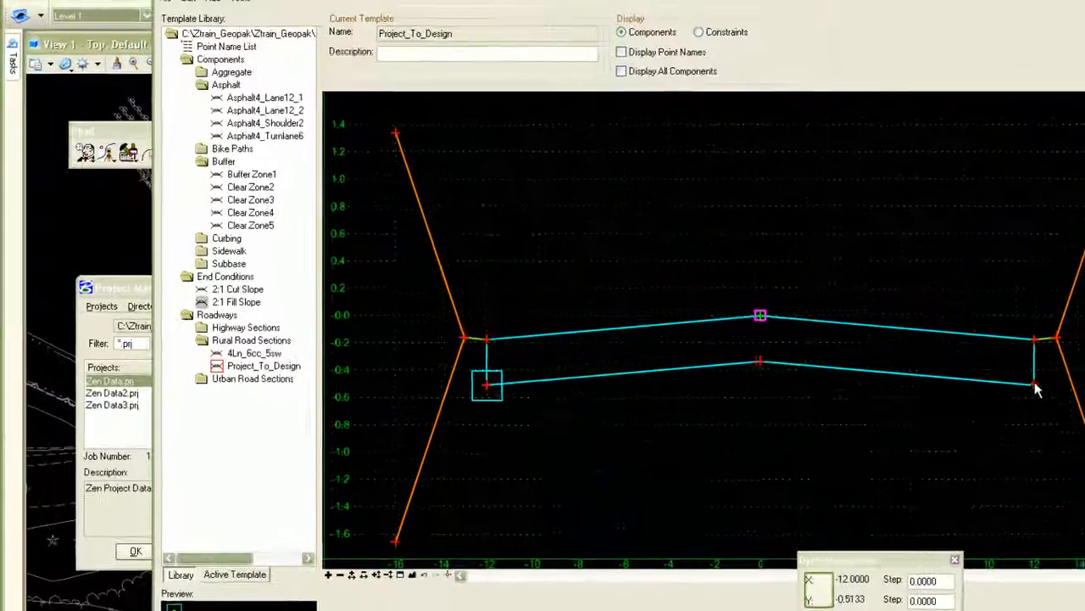
left_click(973, 393)
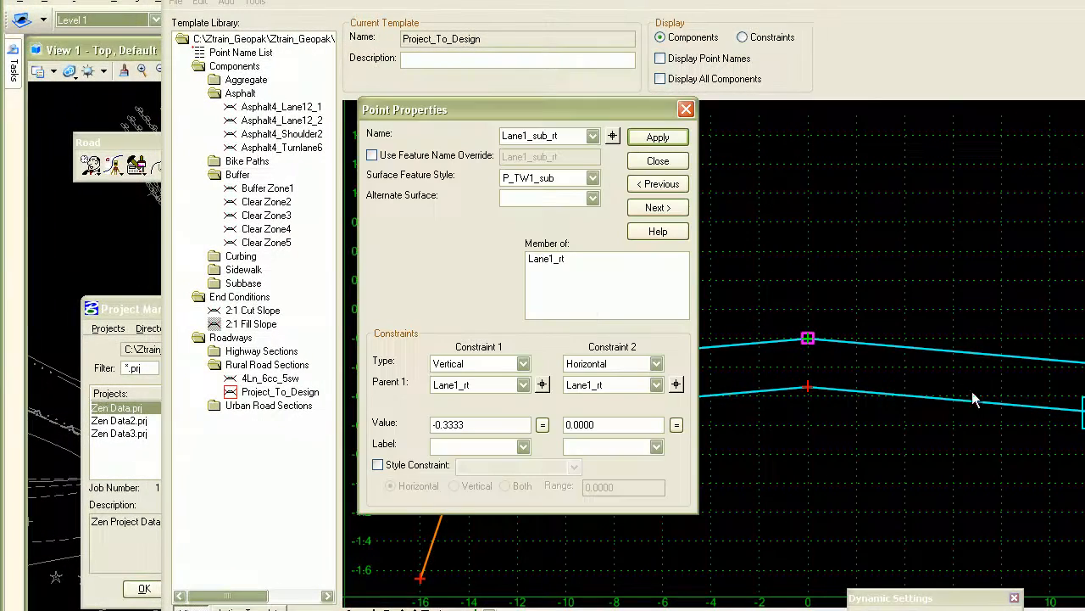
left_click(519, 364)
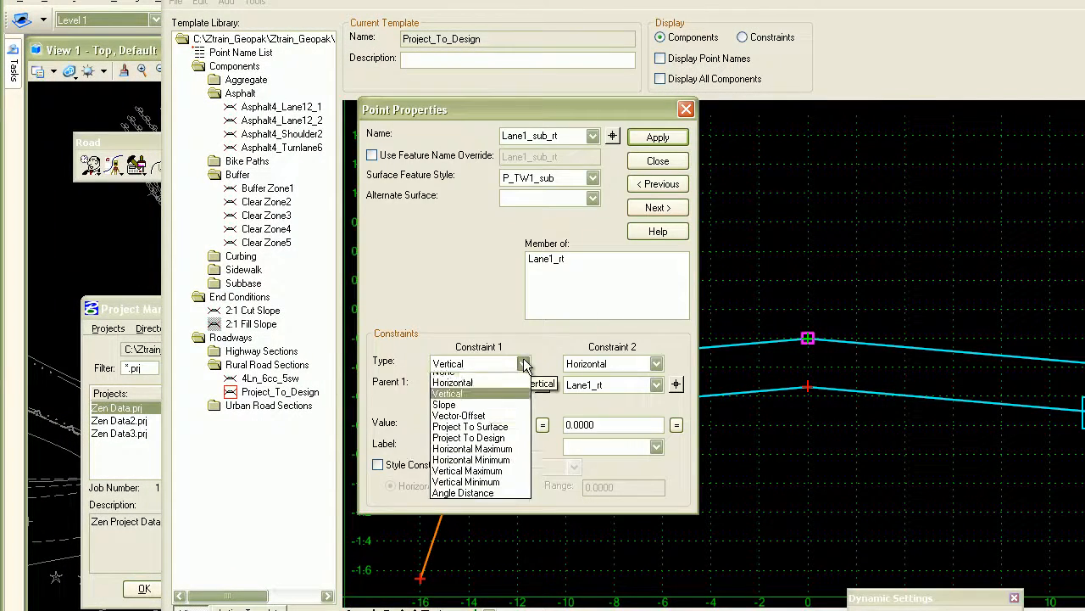
left_click(477, 412)
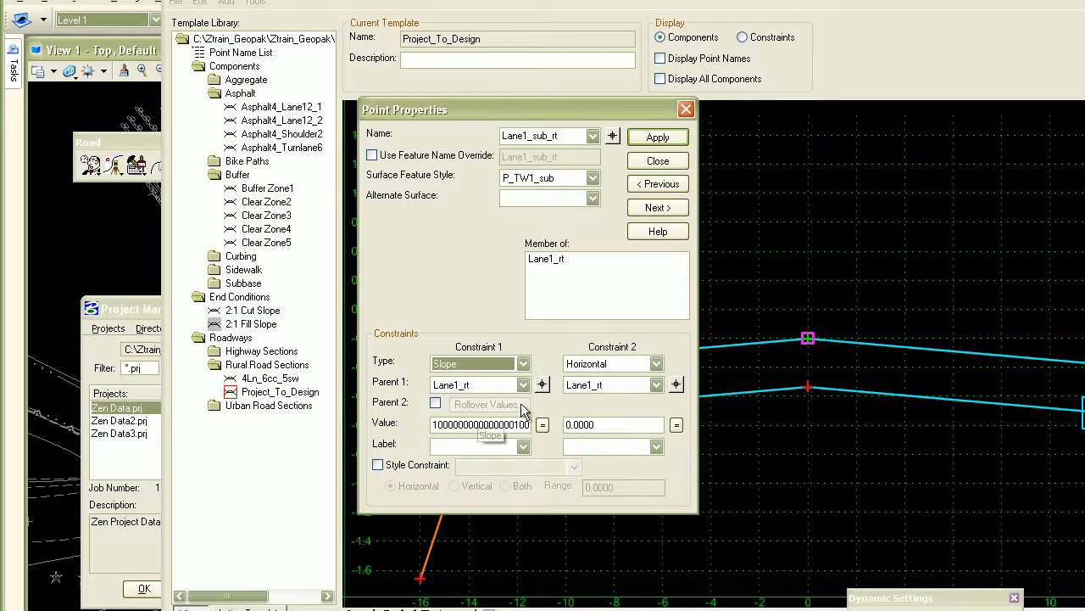
left_click(542, 385)
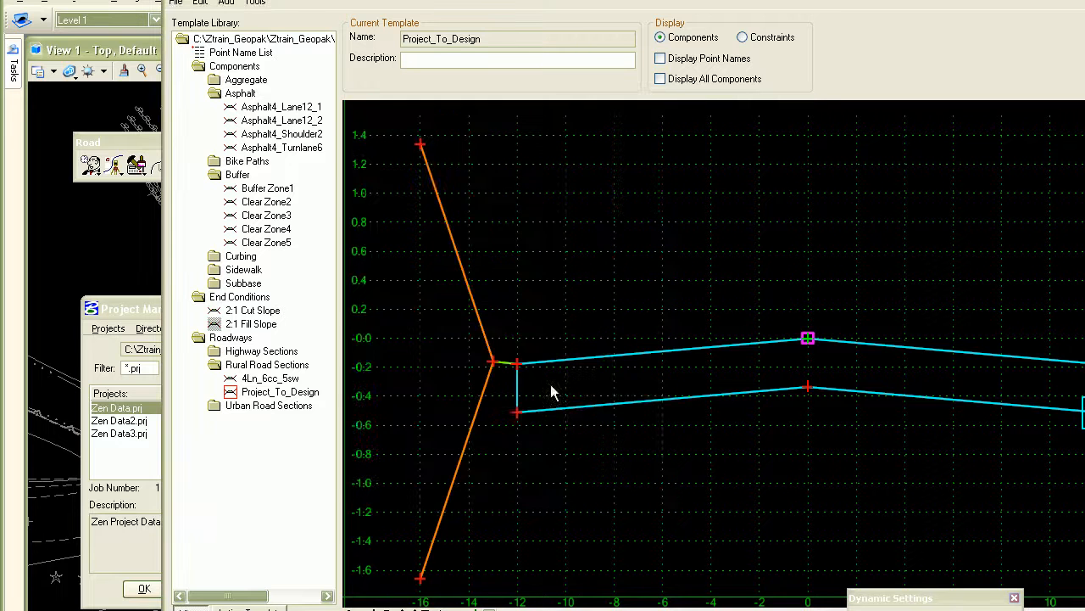
double_click(807, 389)
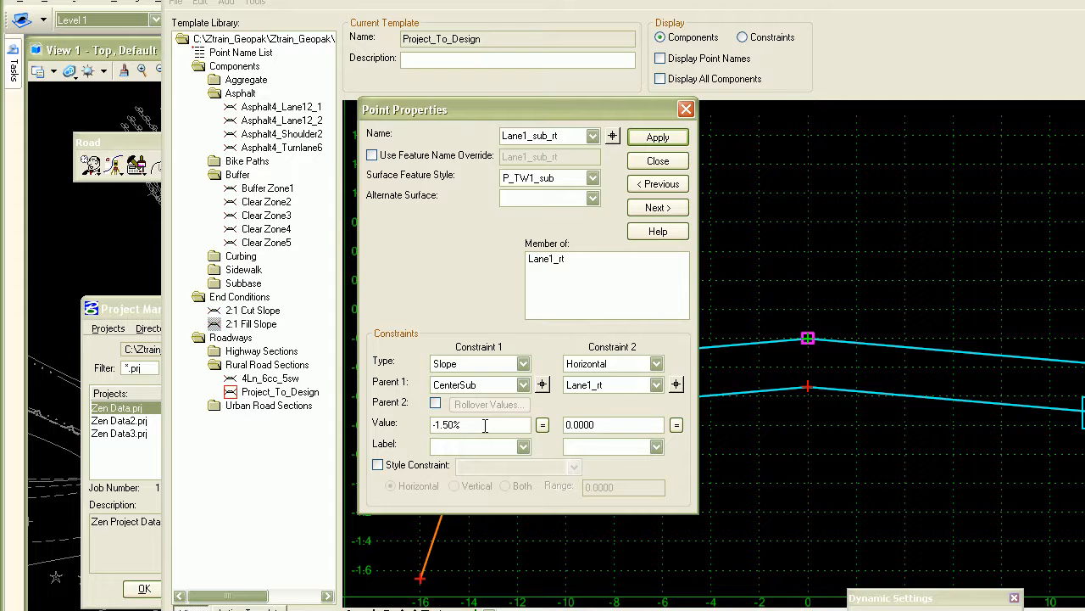
- Set Constraint 2 of the Lane1_sub_rt point to Project To Design with a value of 200, apply it and close the point's properties
left_click(656, 364)
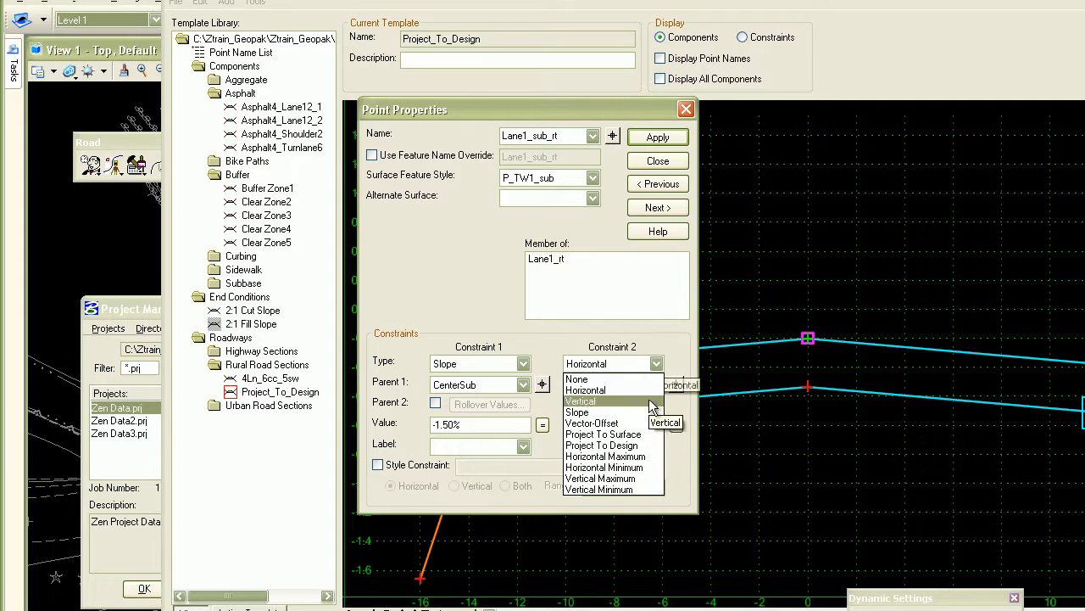
left_click(641, 452)
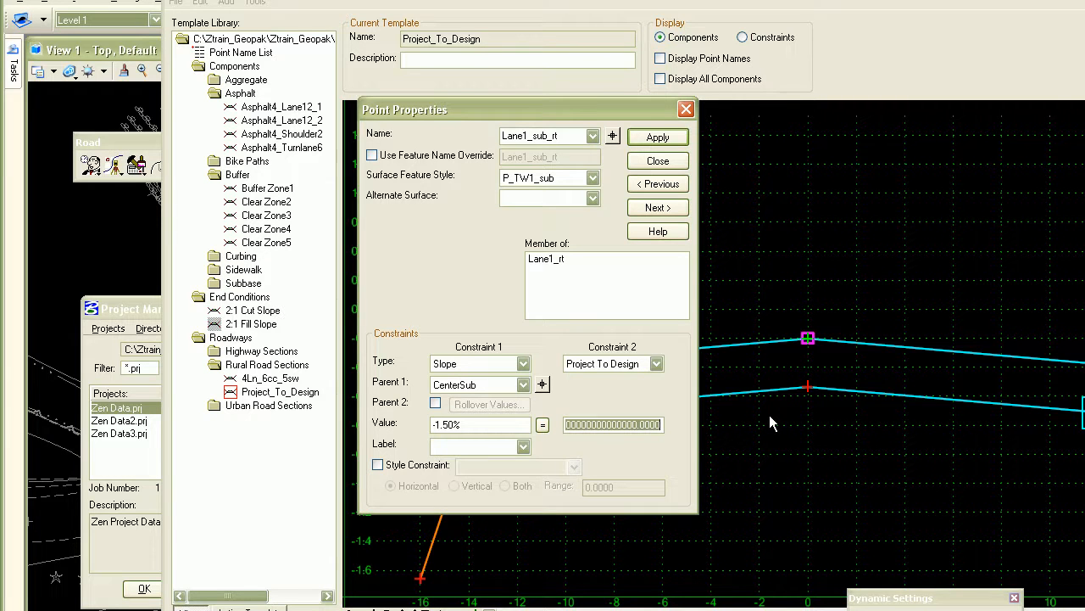
type("-")
type("200")
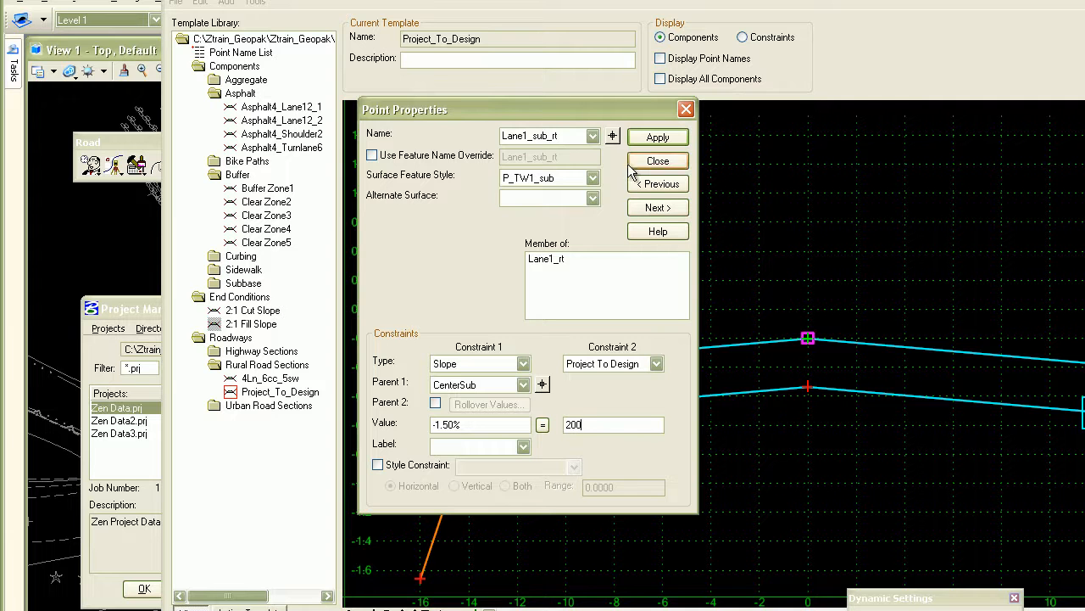
left_click(649, 137)
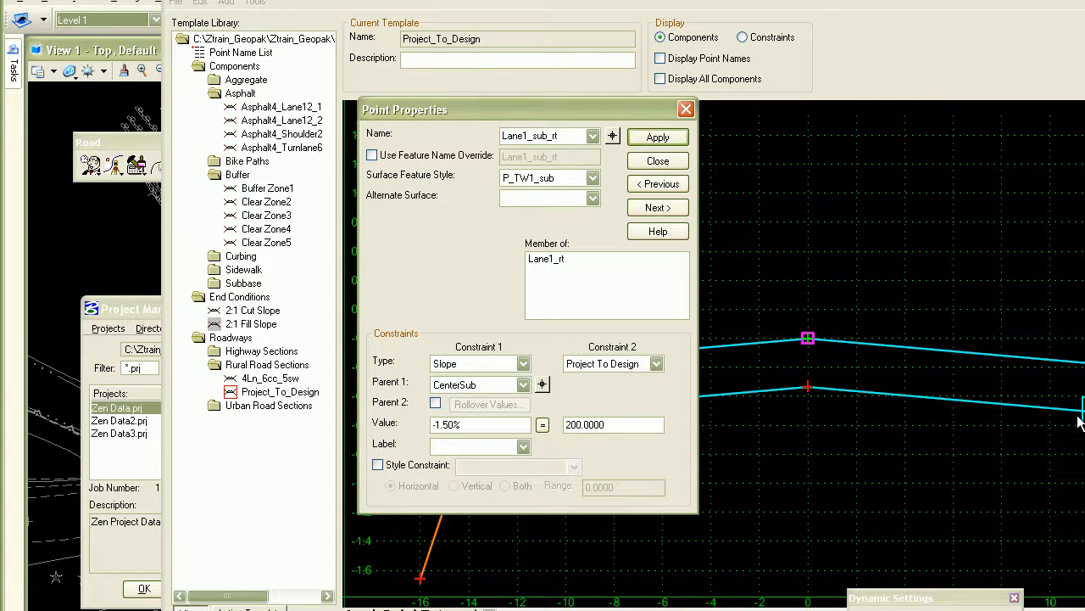
left_click(658, 162)
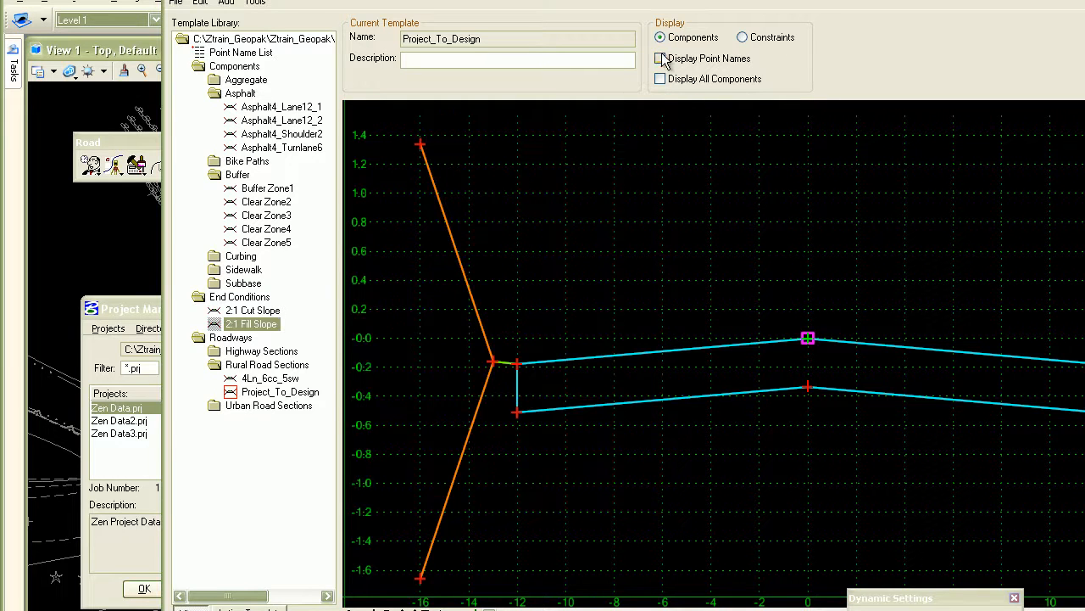
- Display the template's constraints to examine both lower lane corner points, and return to the component display
left_click(744, 37)
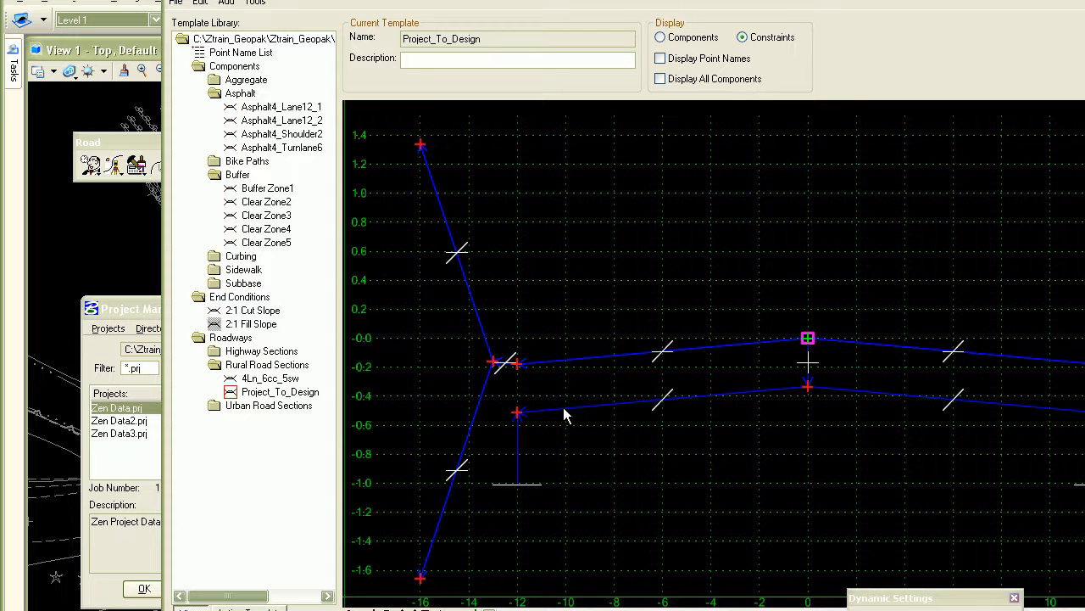
mouse_move(658, 410)
left_click(660, 37)
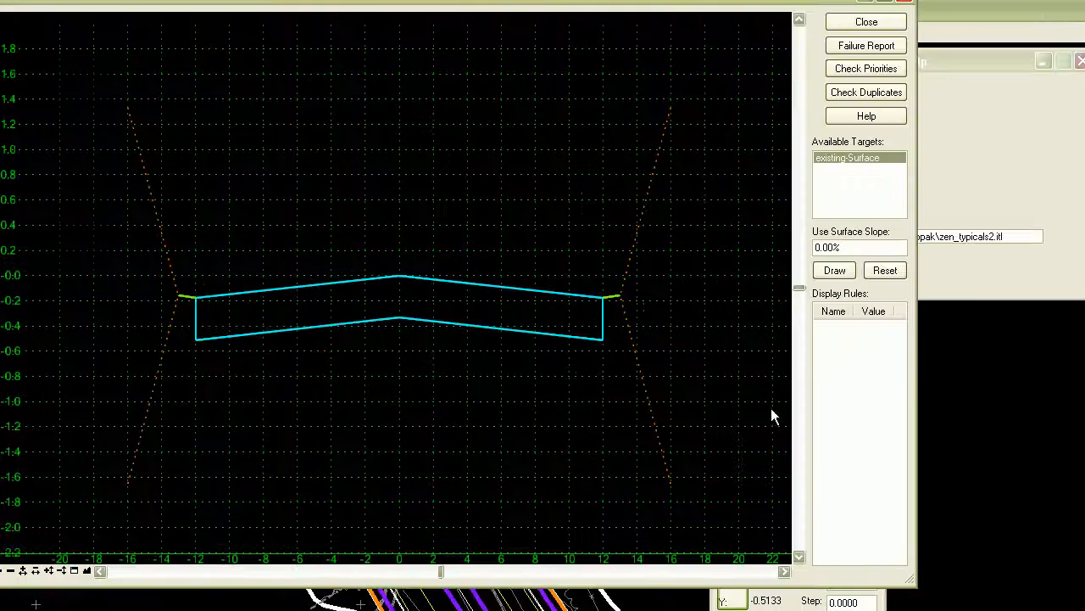
- Test the end conditions against existing-Surface at 0.00% slope, examining how the lower lane corners project to the side slopes
left_click_drag(595, 4, 688, 26)
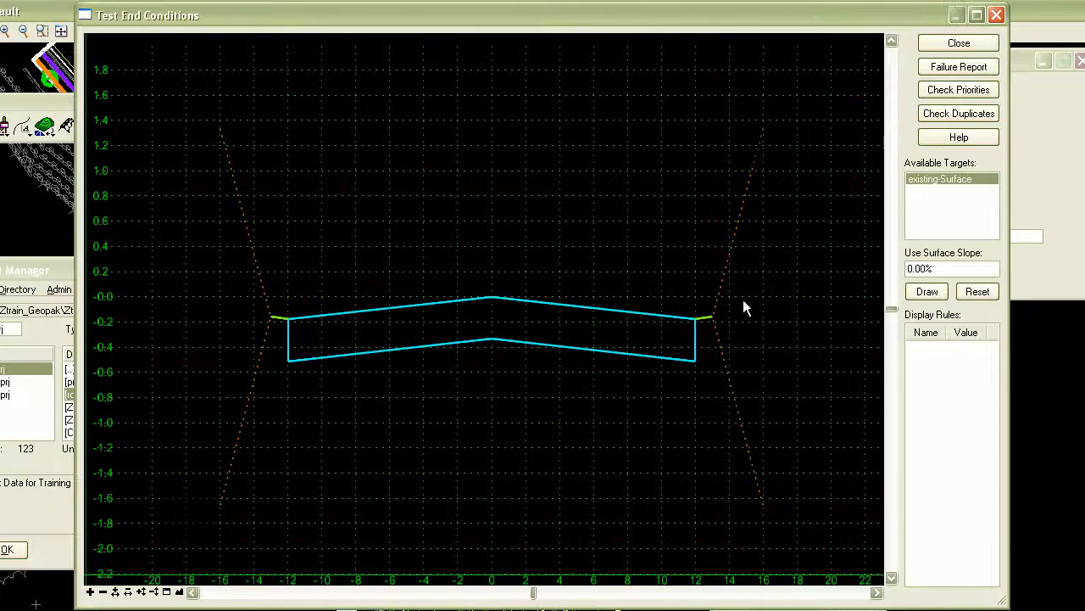
left_click(926, 291)
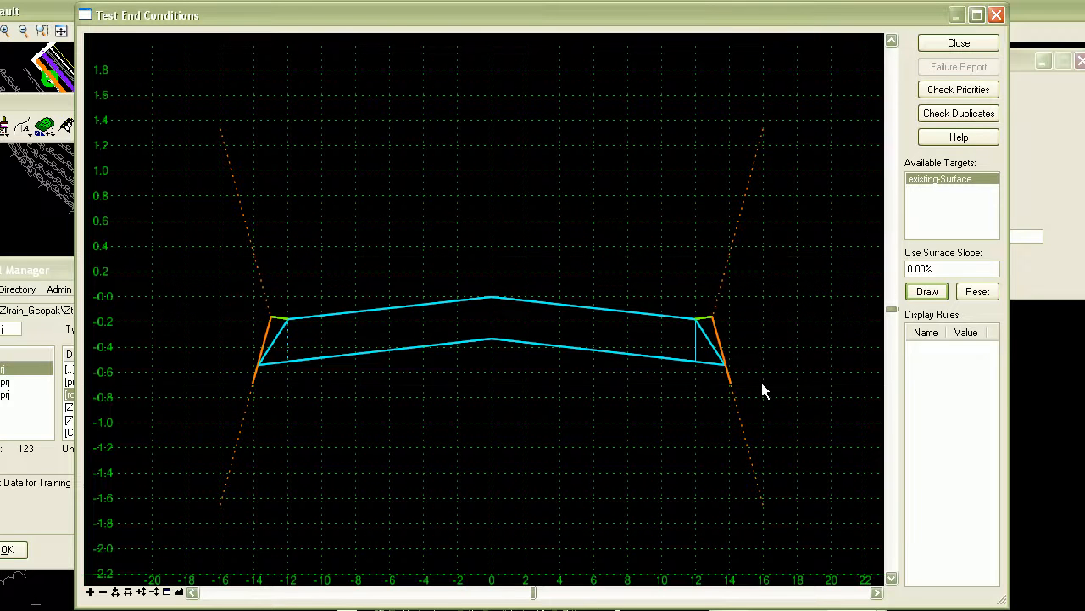
scroll(739, 368, "up", 5)
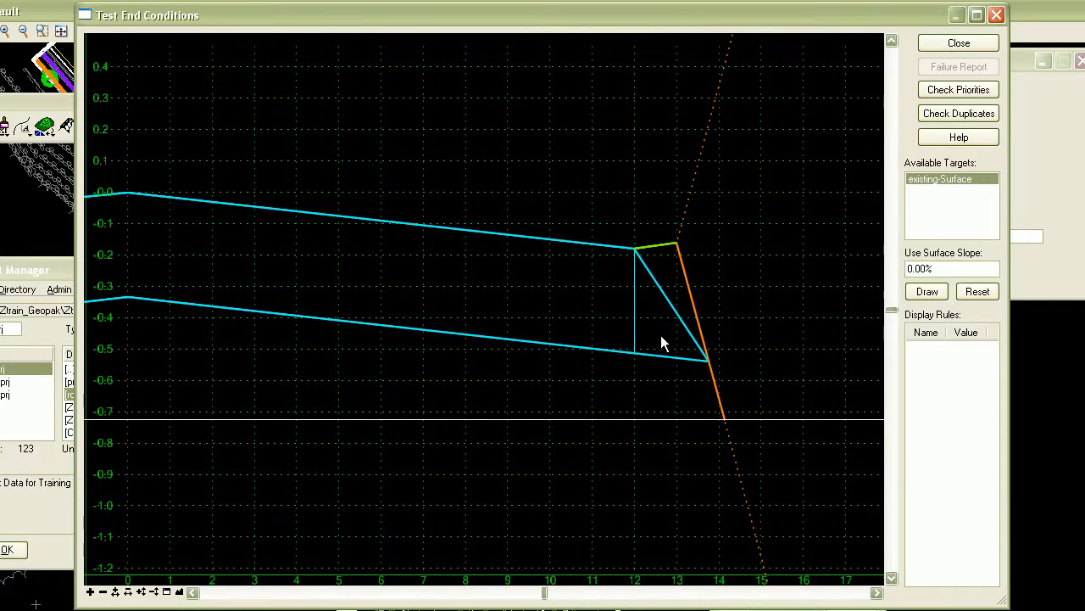
scroll(701, 362, "down", 5)
scroll(643, 325, "down", 1)
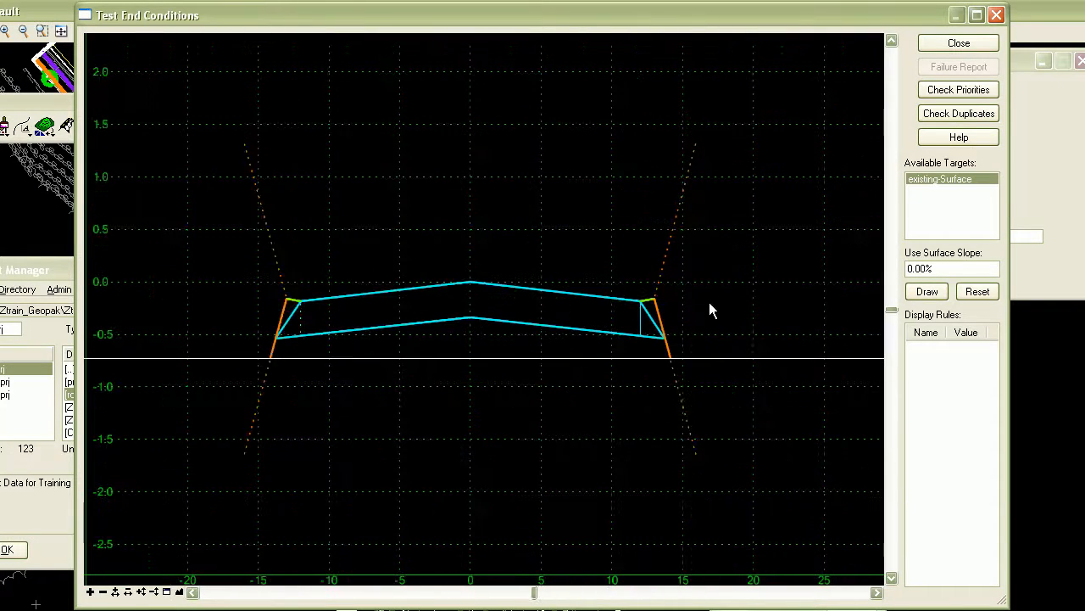